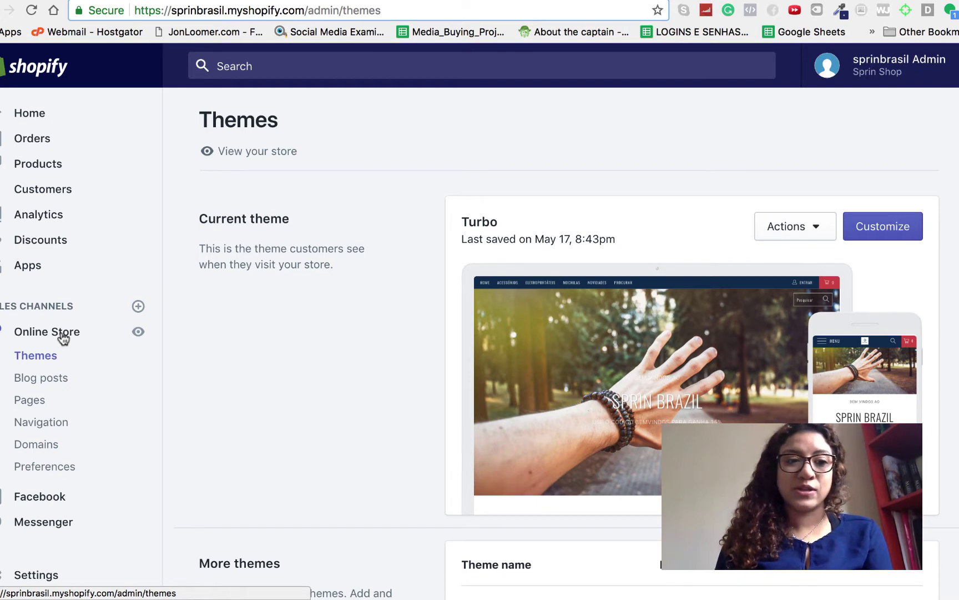
- Add a new page to the online store and title it "Depoimentos"
click(26, 402)
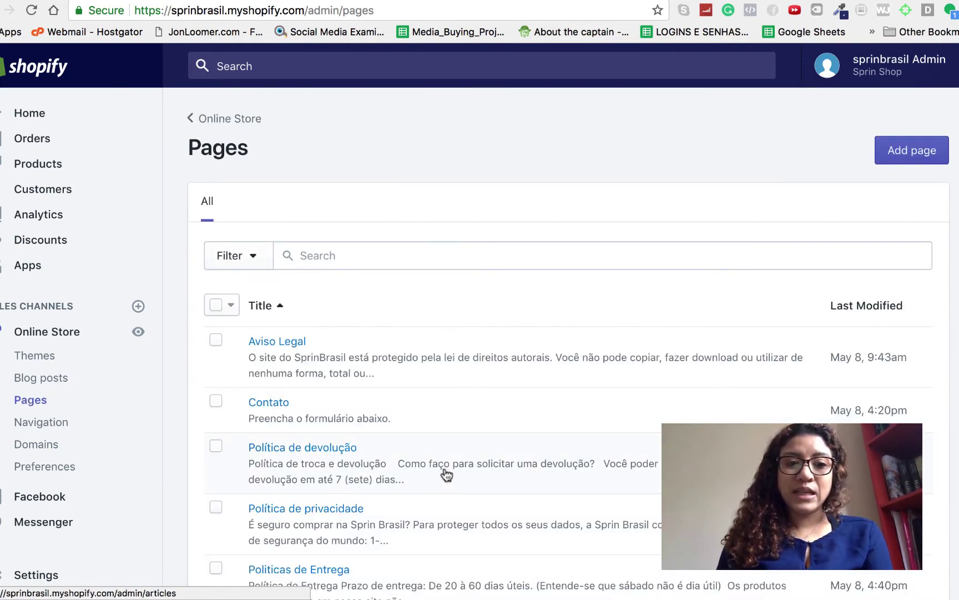
scroll(447, 474, down, 1)
scroll(447, 474, down, 4)
scroll(447, 475, up, 5)
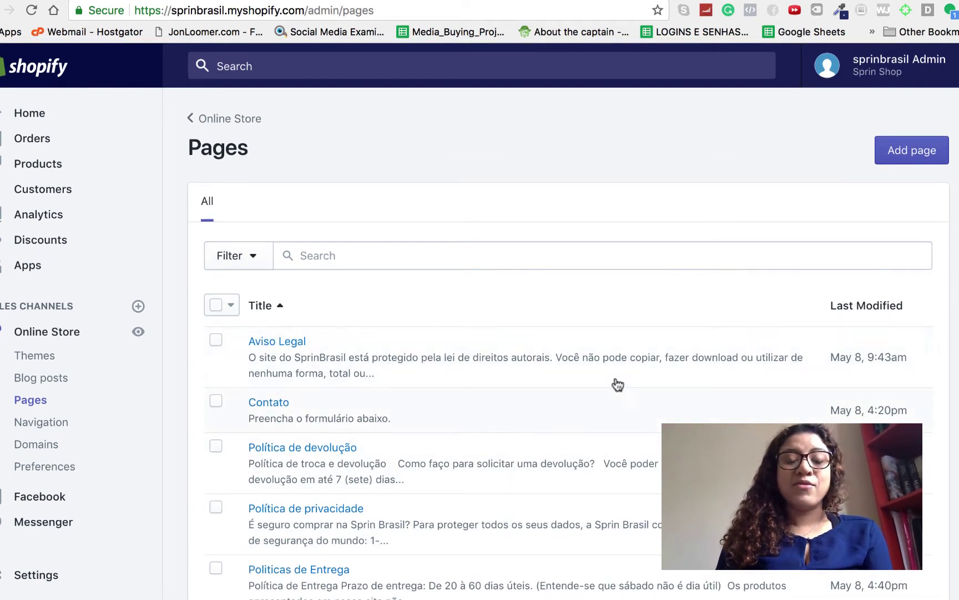
click(912, 161)
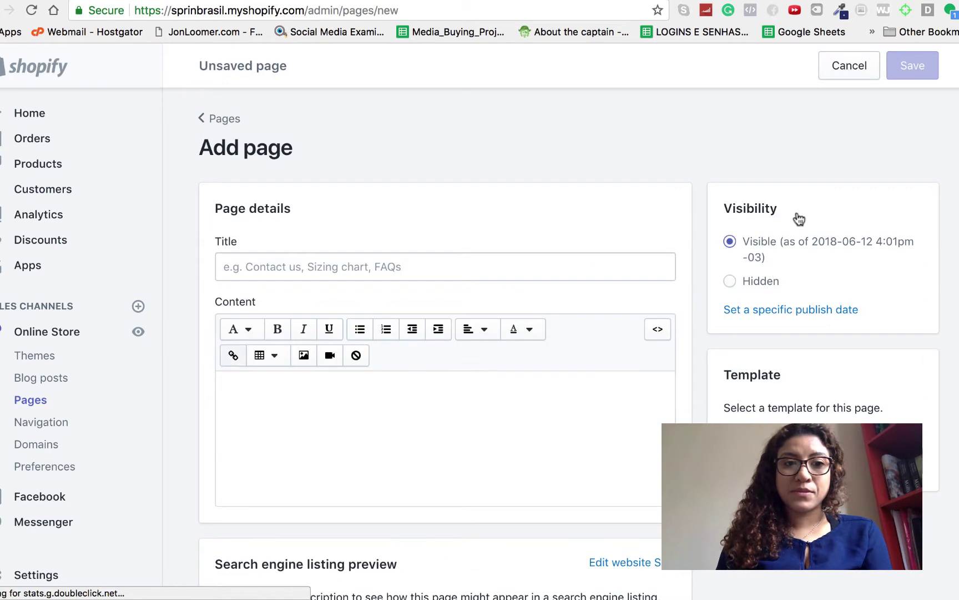
click(430, 265)
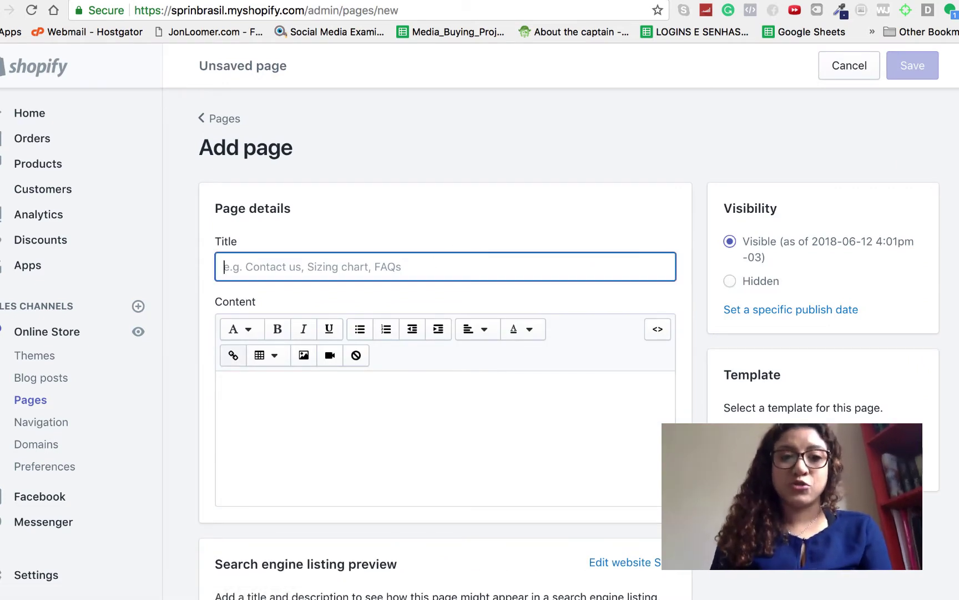
text(Depo)
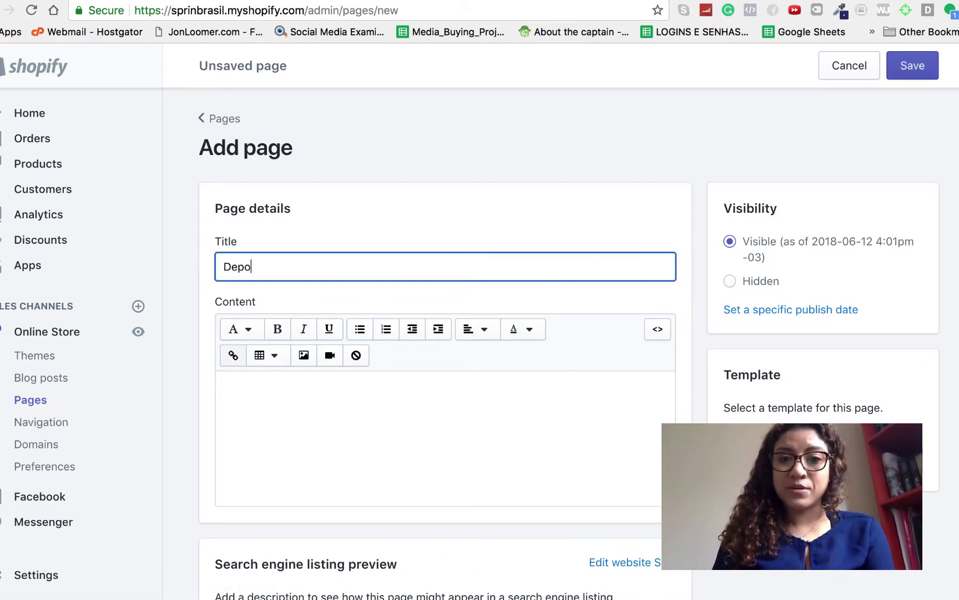
text(imentos)
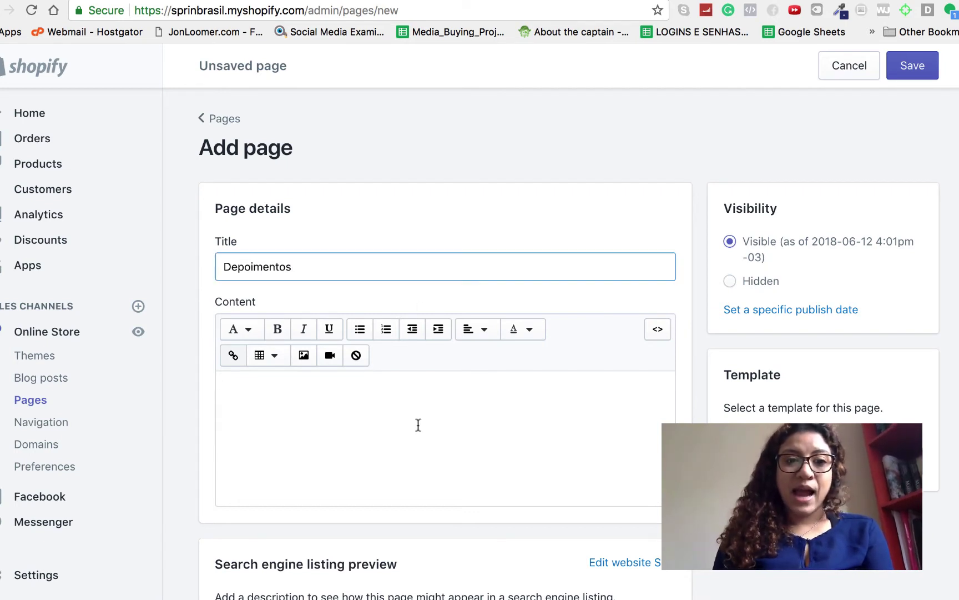
- Enter "colocar fotos e todos os depoimentos" as the content of the new page
click(312, 382)
text(E)
key(BackSpace)
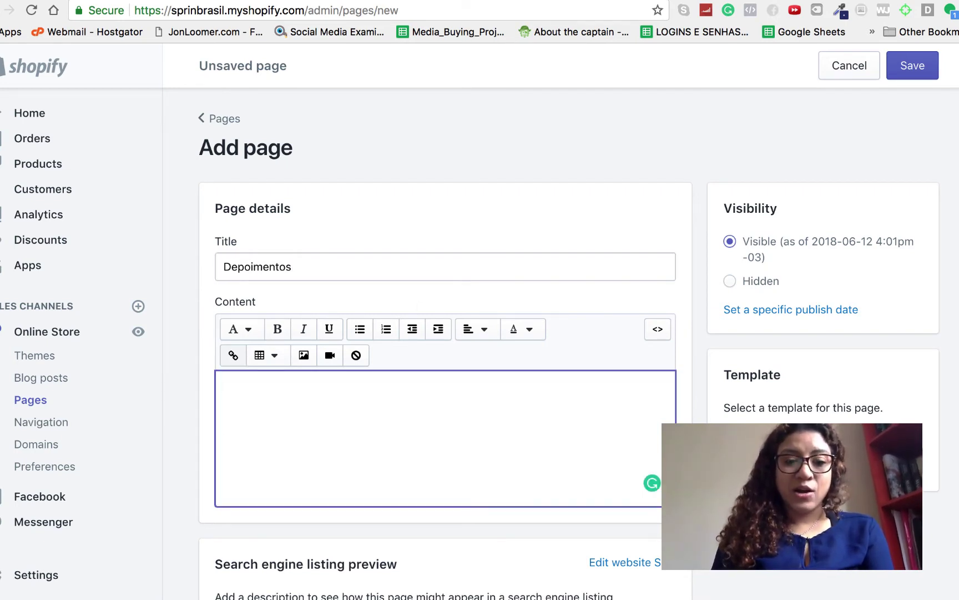
text(colocar fo)
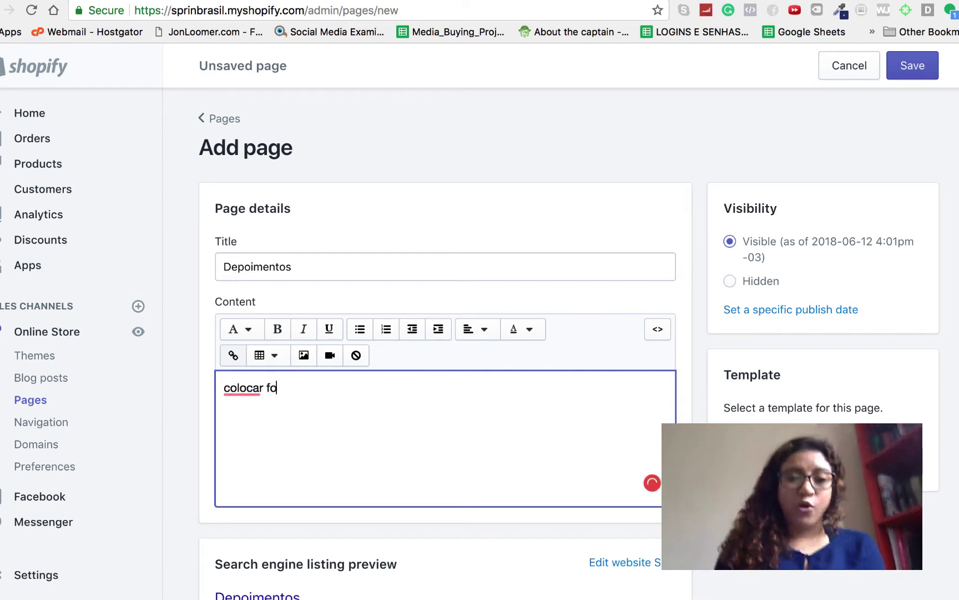
text(to)
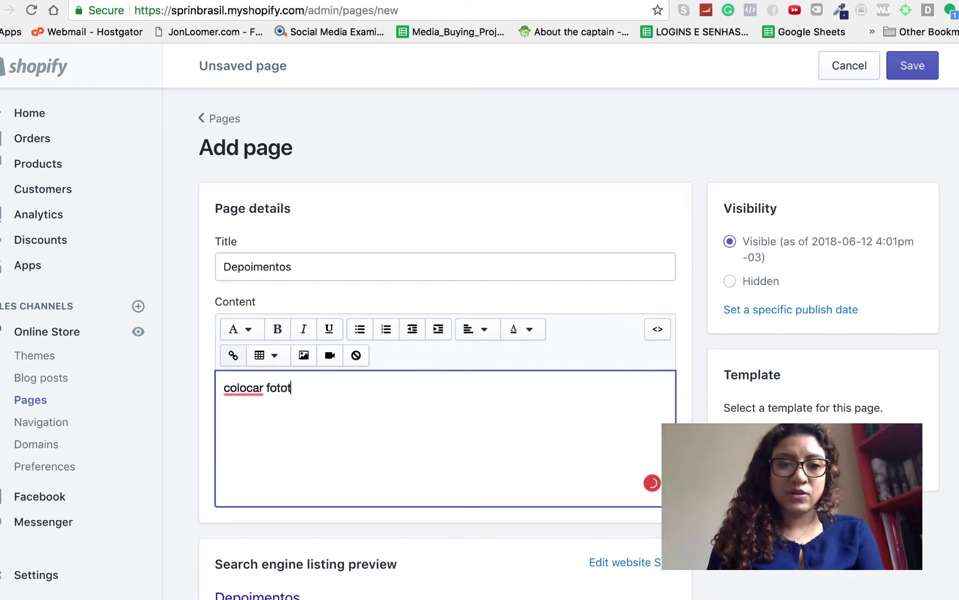
text(s e todos o)
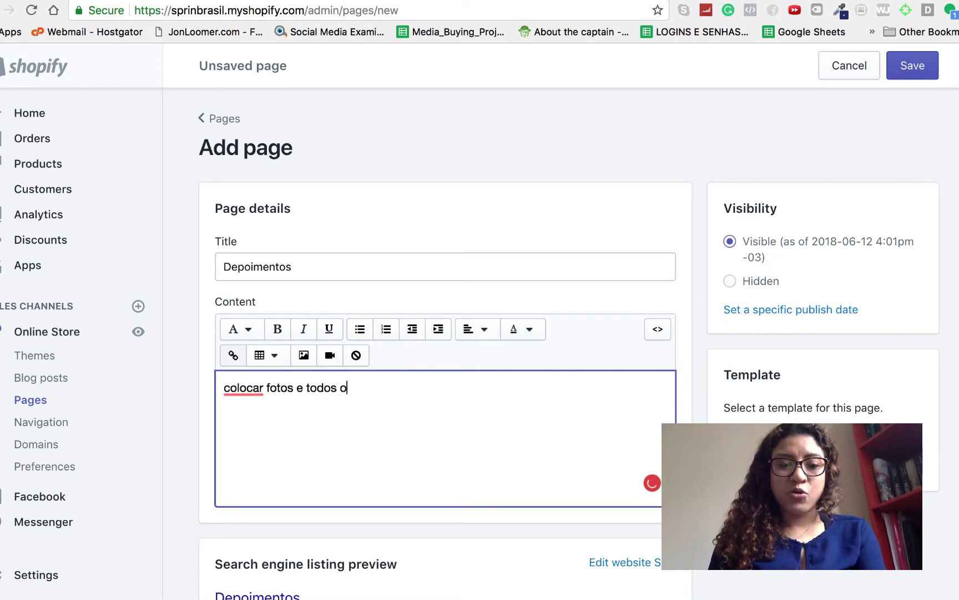
text(s depoim)
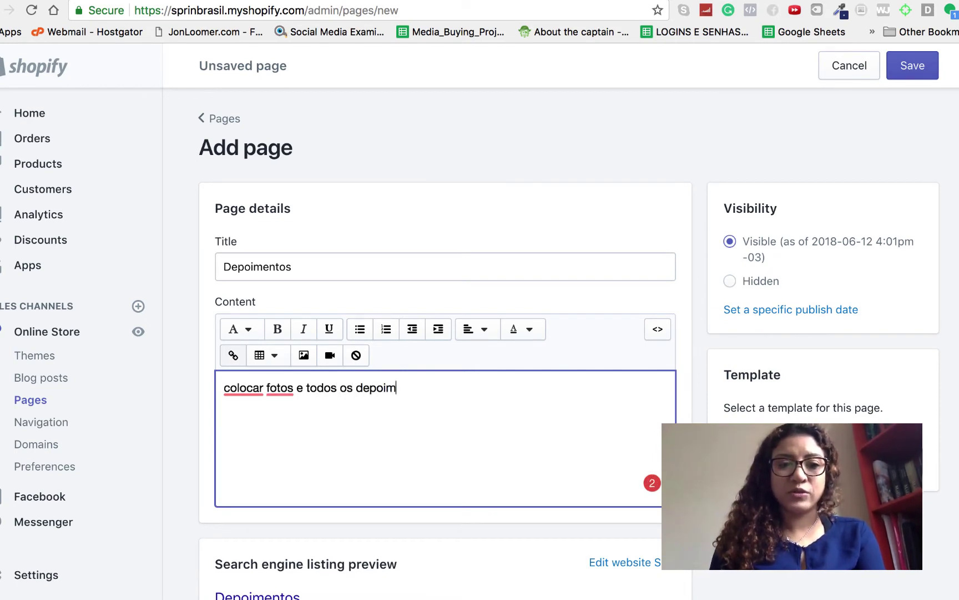
text(entos)
- Edit the page's website SEO and set its page title to "Depoimentos da loja virtual Sprin"
scroll(399, 510, down, 3)
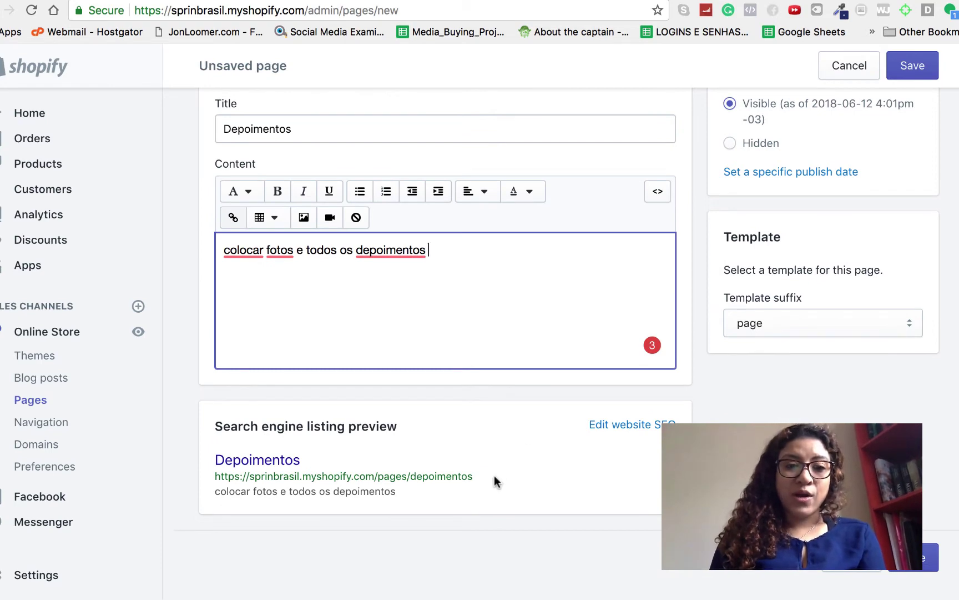
click(614, 426)
scroll(390, 561, down, 5)
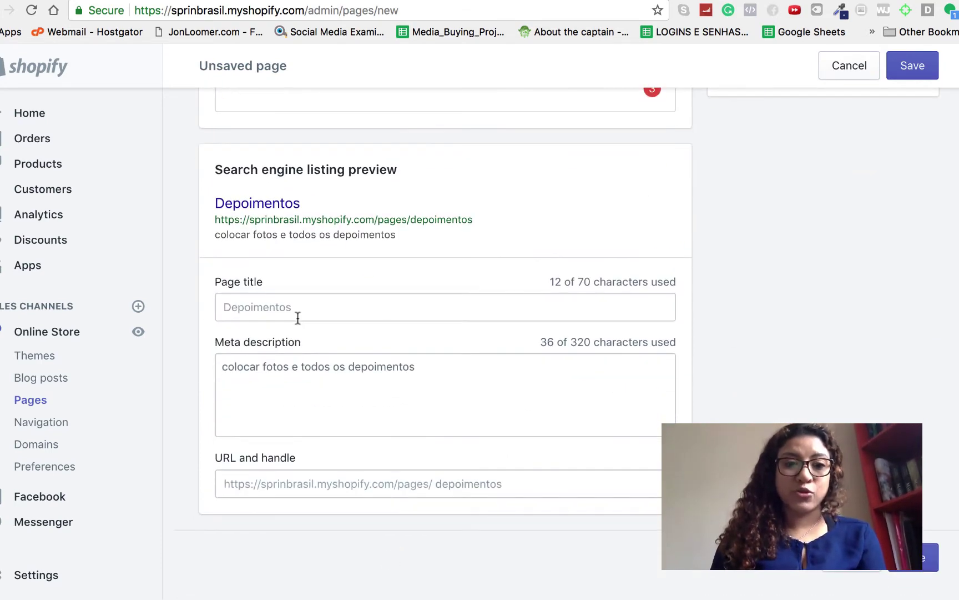
click(297, 315)
text(da L)
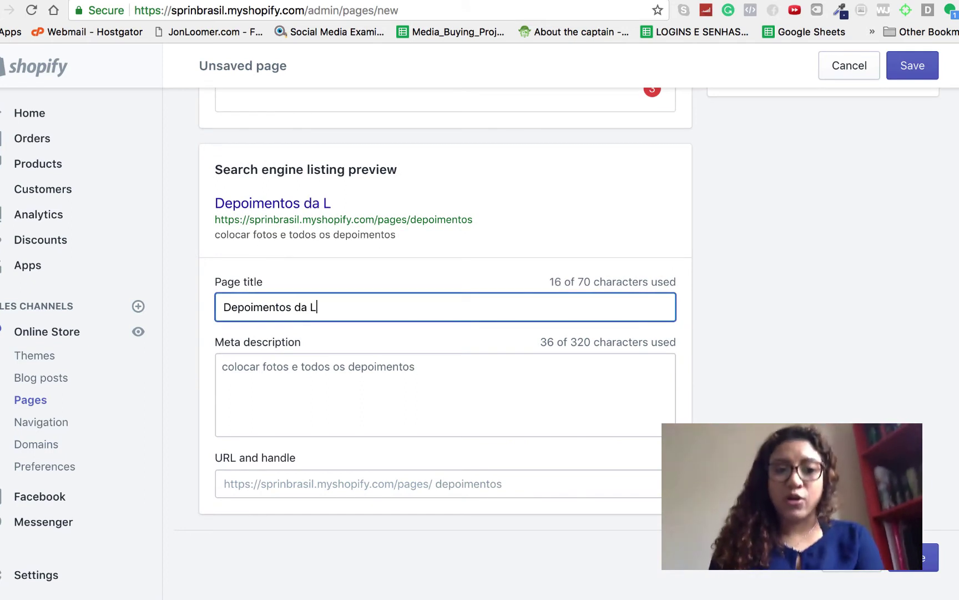
key(BackSpace)
text(loja v)
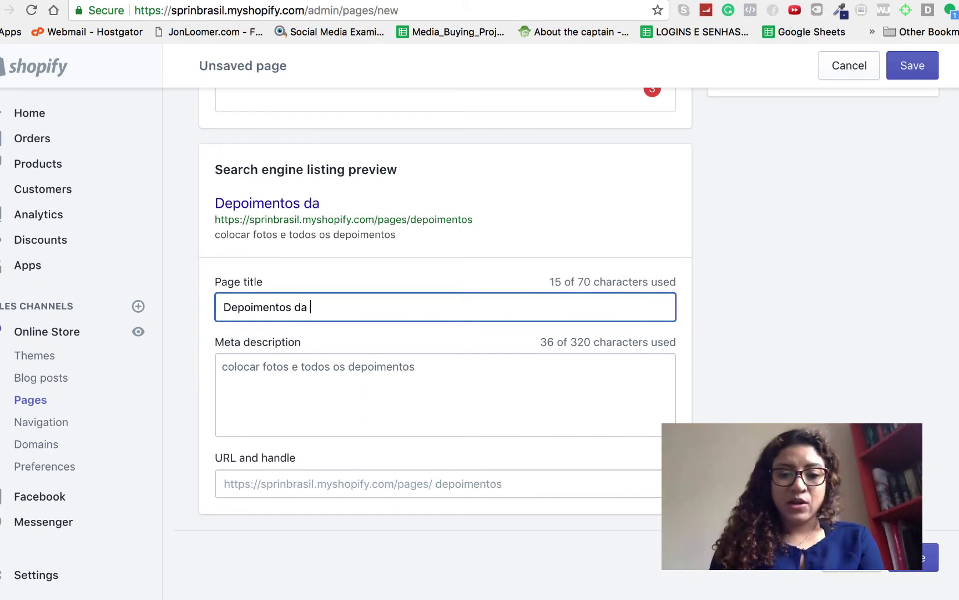
text(irt)
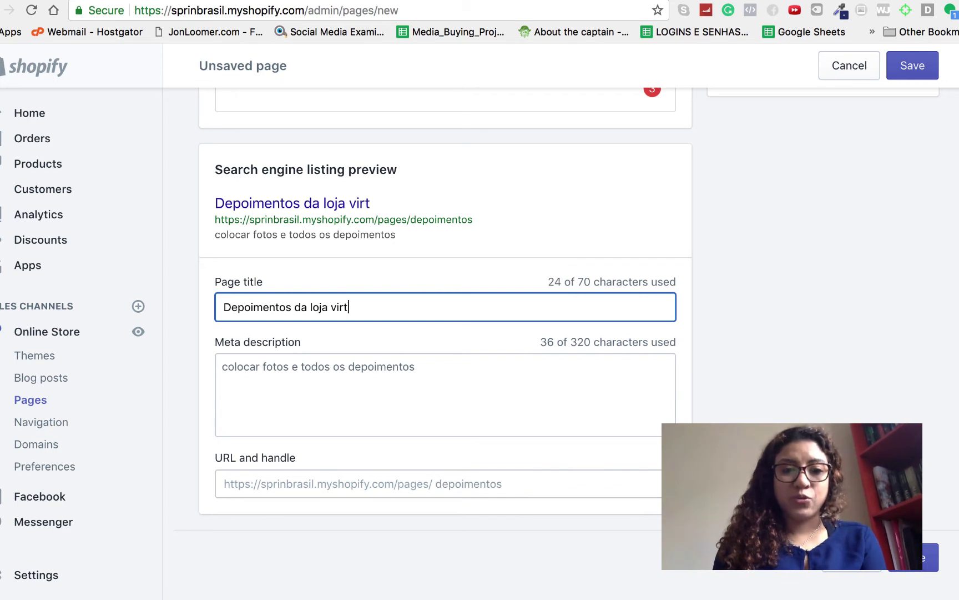
text(ual Sprin)
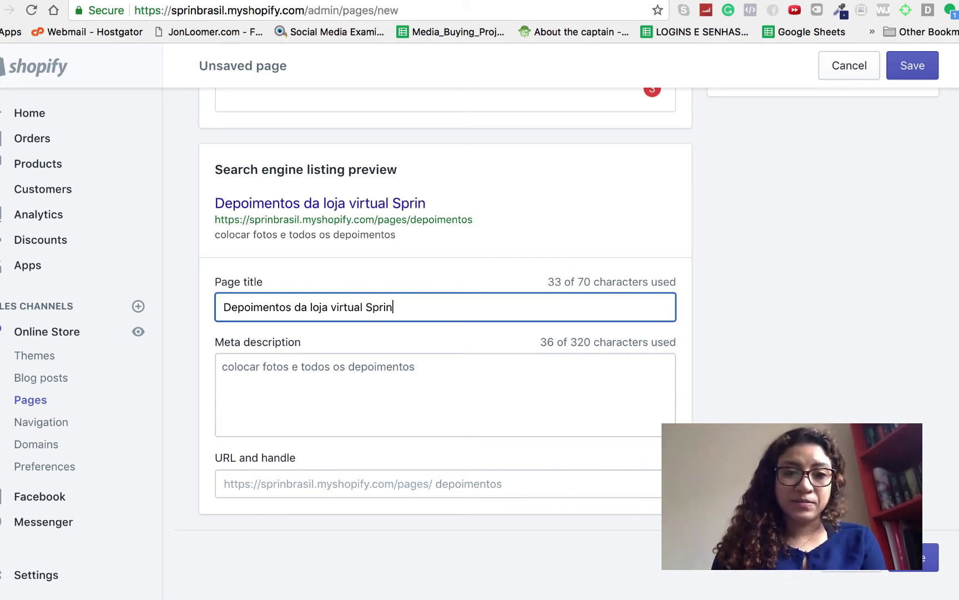
- Reword the start of the SEO page title so it reads "Depoimento dos clientes da loja virtual Sprin"
click(272, 410)
click(288, 307)
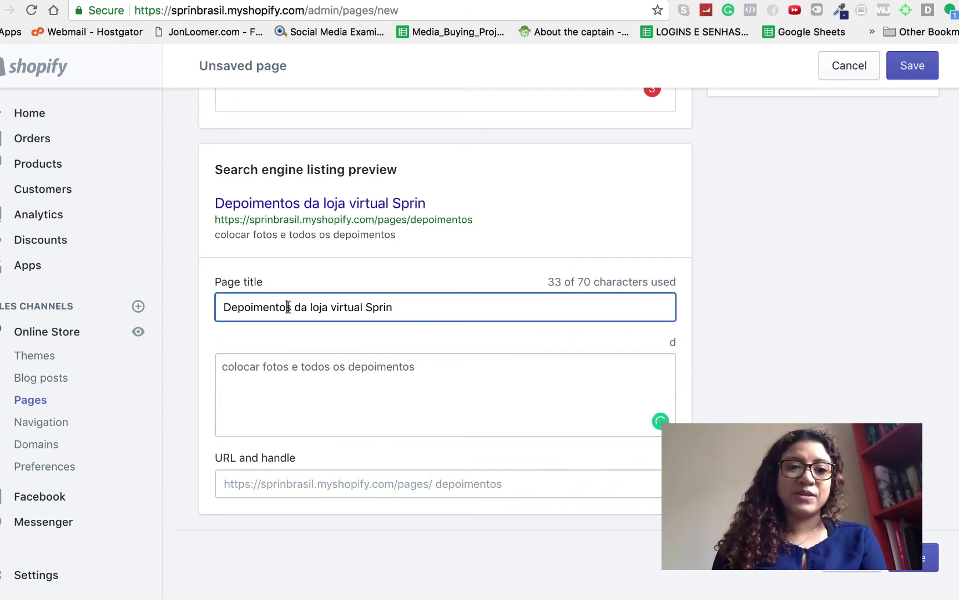
drag(291, 307, 225, 307)
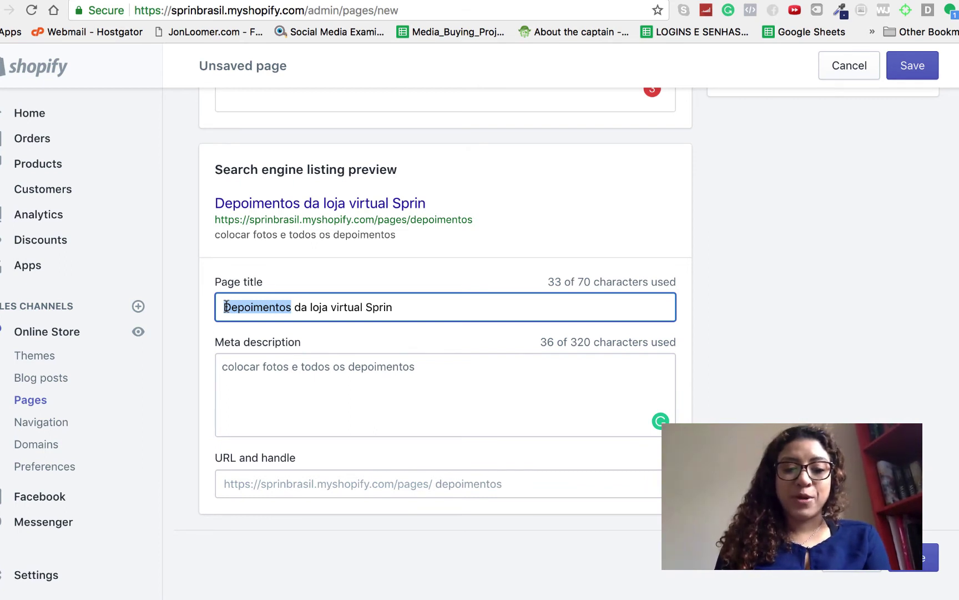
text(Depo)
text(imentis)
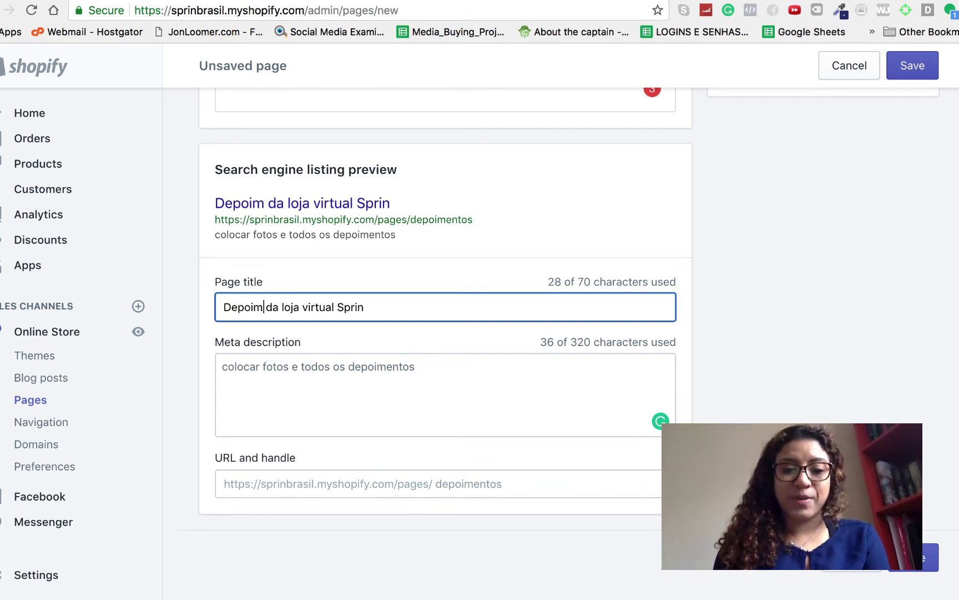
key(BackSpace)
key(BackSpace)
text(o dos clien)
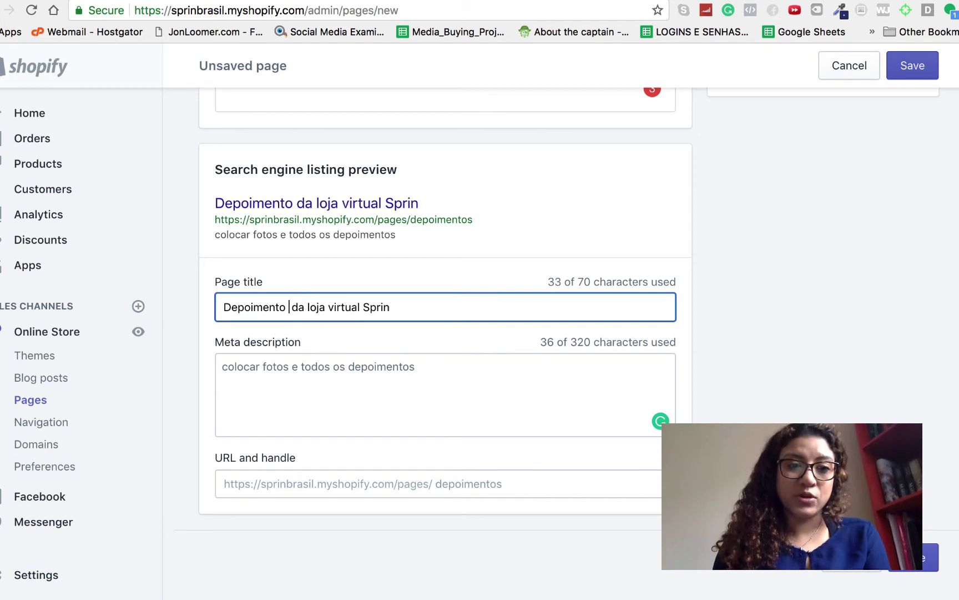
text(tes)
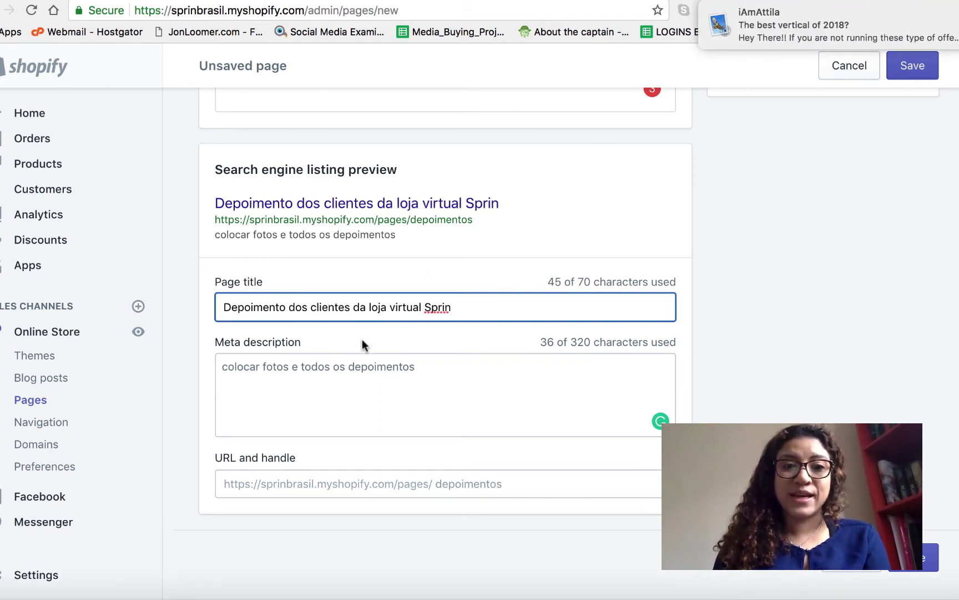
- Review the meta description and the URL handle of the search listing, and save the new page
click(424, 381)
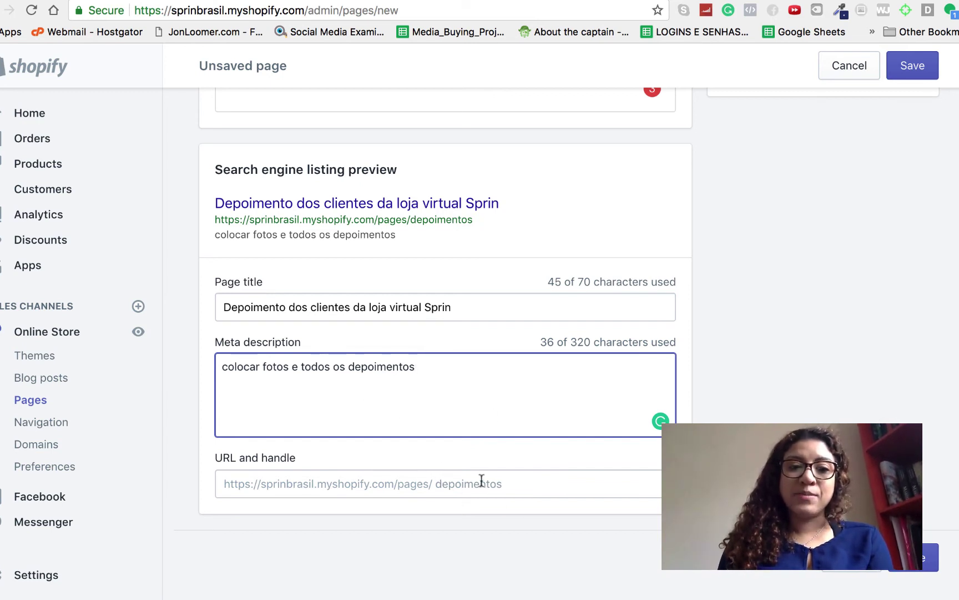
click(512, 484)
drag(511, 483, 177, 479)
click(499, 369)
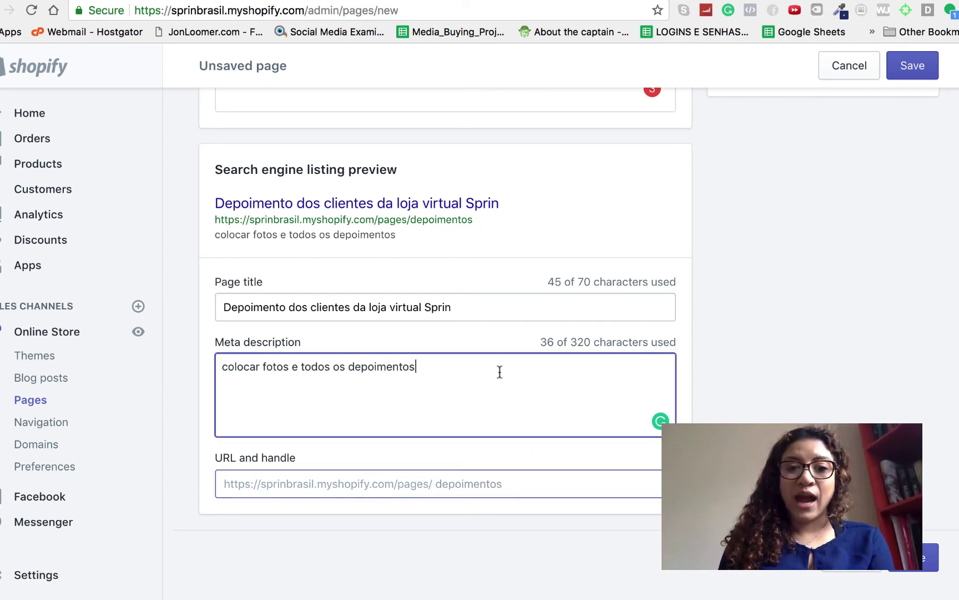
click(917, 566)
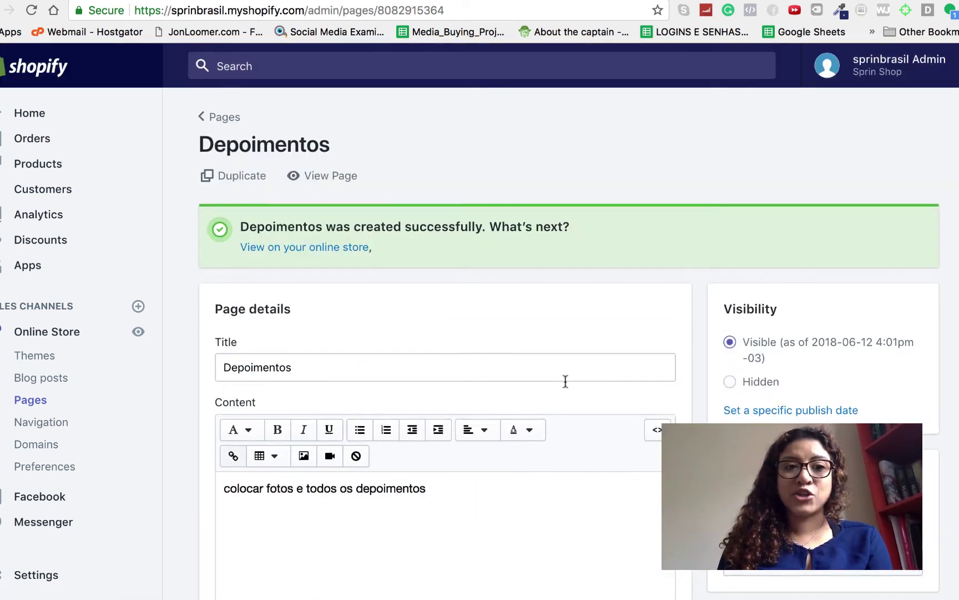
- Look over the saved page's details and check the online store's page list for the Depoimentos page
scroll(564, 380, down, 1)
scroll(565, 380, down, 5)
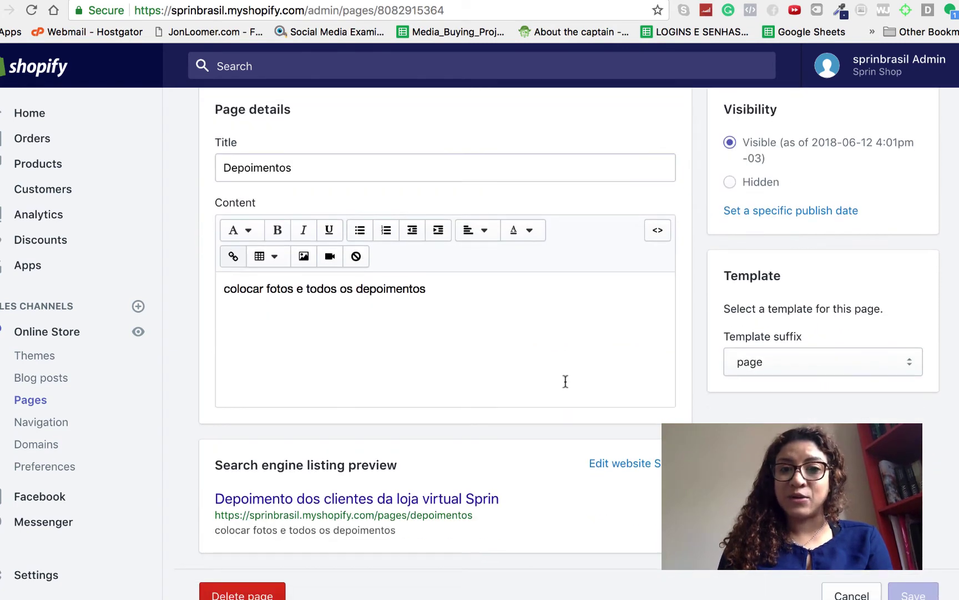
click(31, 400)
scroll(405, 467, down, 3)
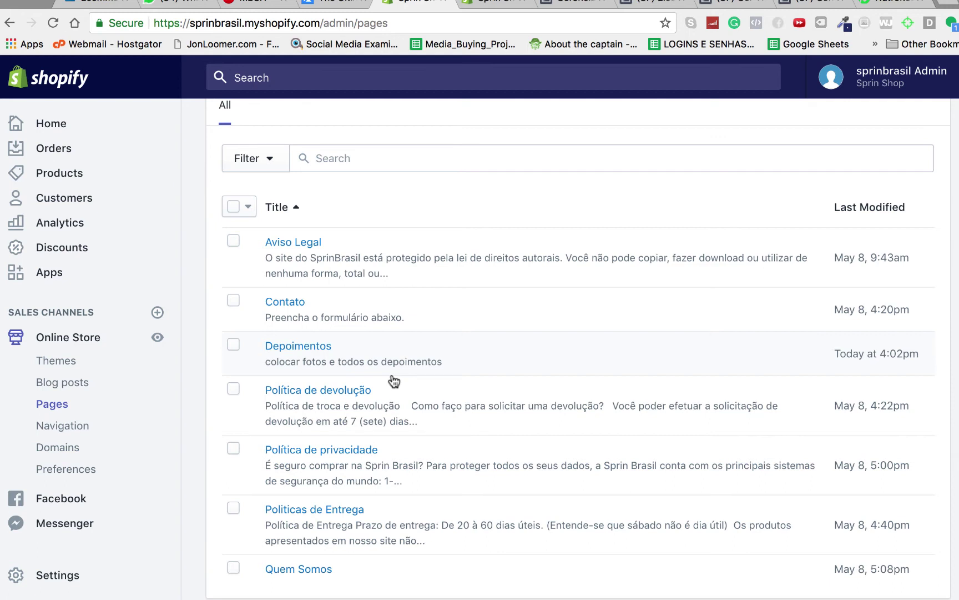
- Open the Main menu in the store's navigation and start a new menu item named "Depoimentos"
click(63, 428)
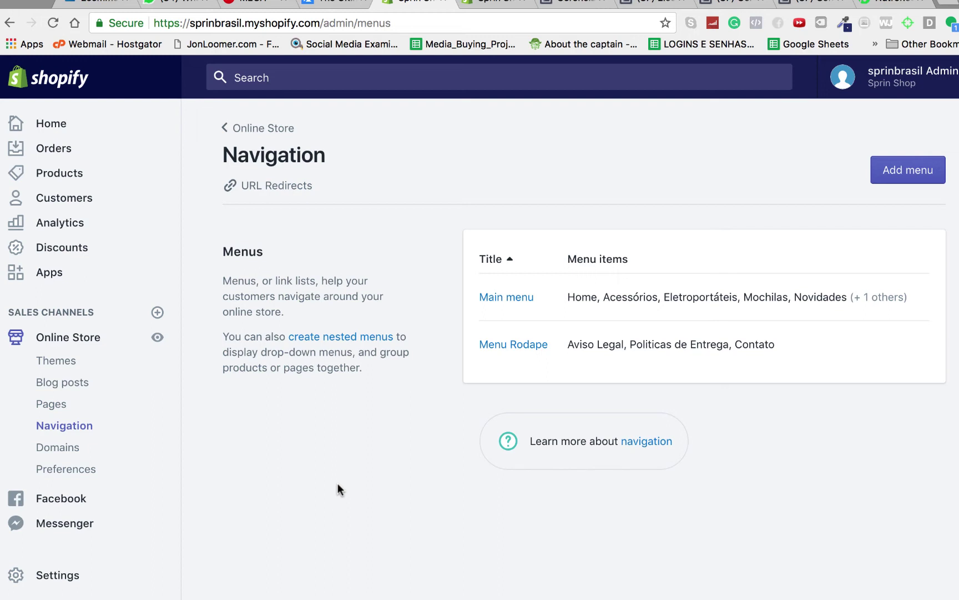
click(500, 300)
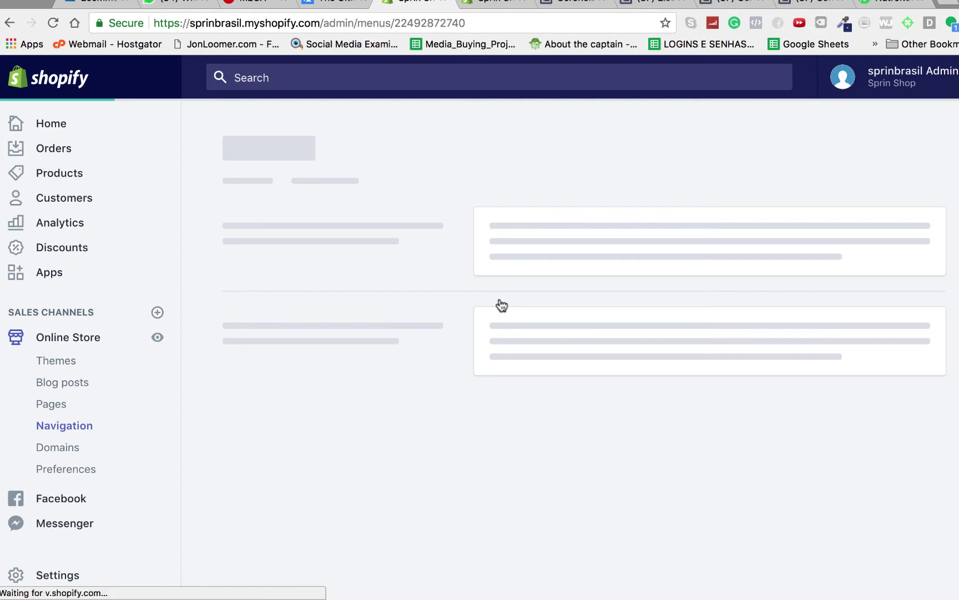
scroll(492, 452, down, 5)
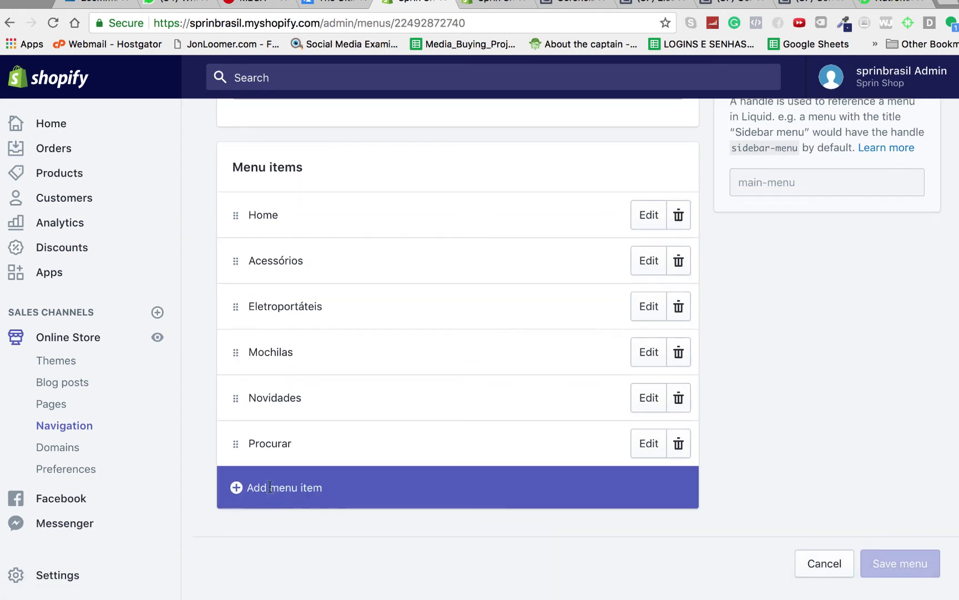
click(270, 488)
click(307, 328)
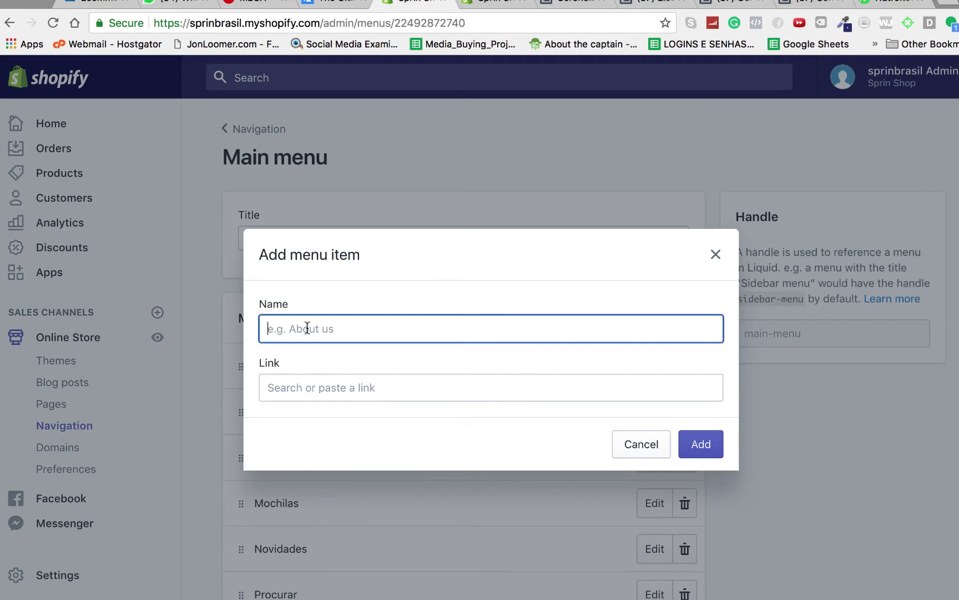
text(Depoimentos)
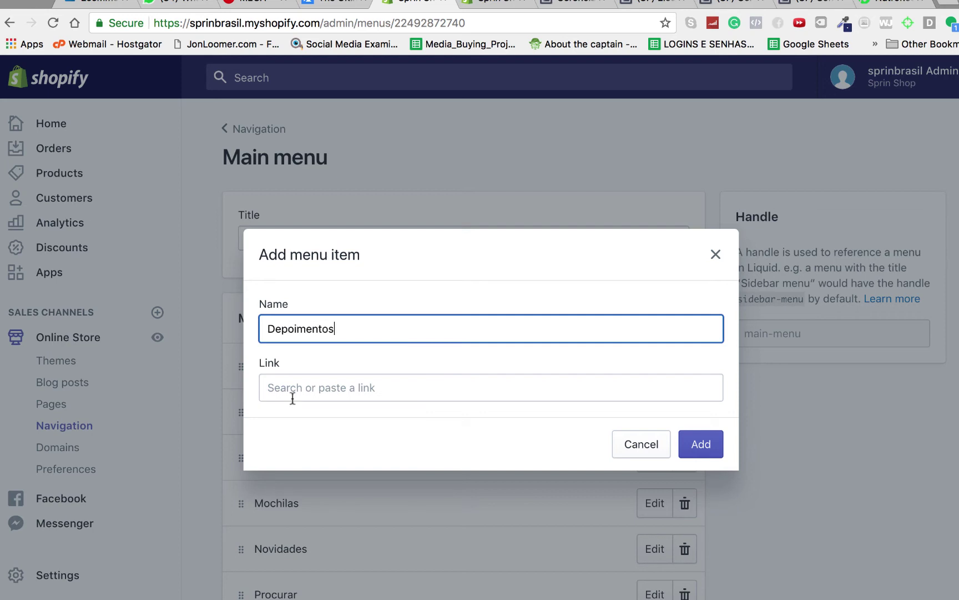
- Link the new menu item to the store's Depoimentos page
click(290, 385)
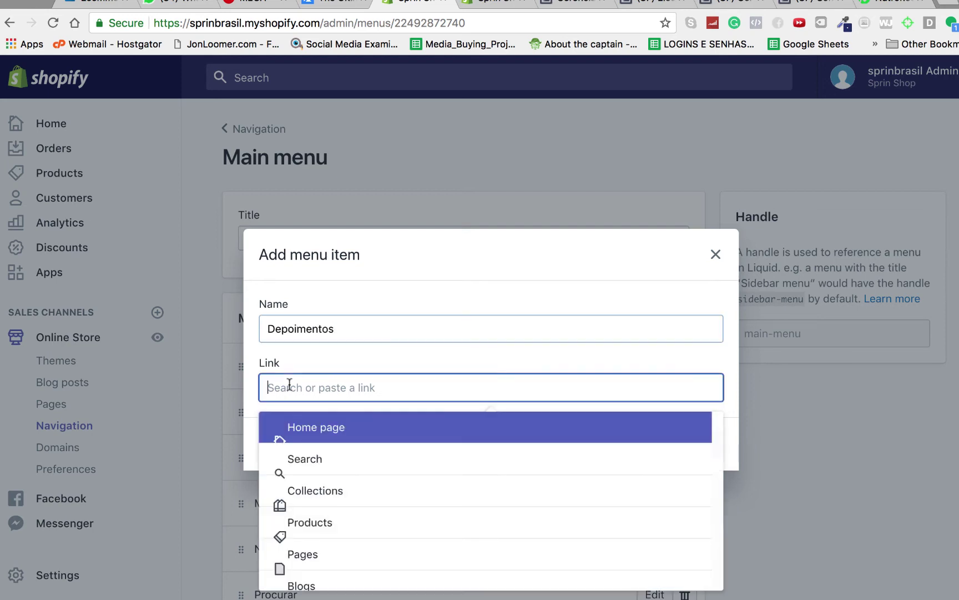
click(303, 555)
scroll(333, 502, down, 2)
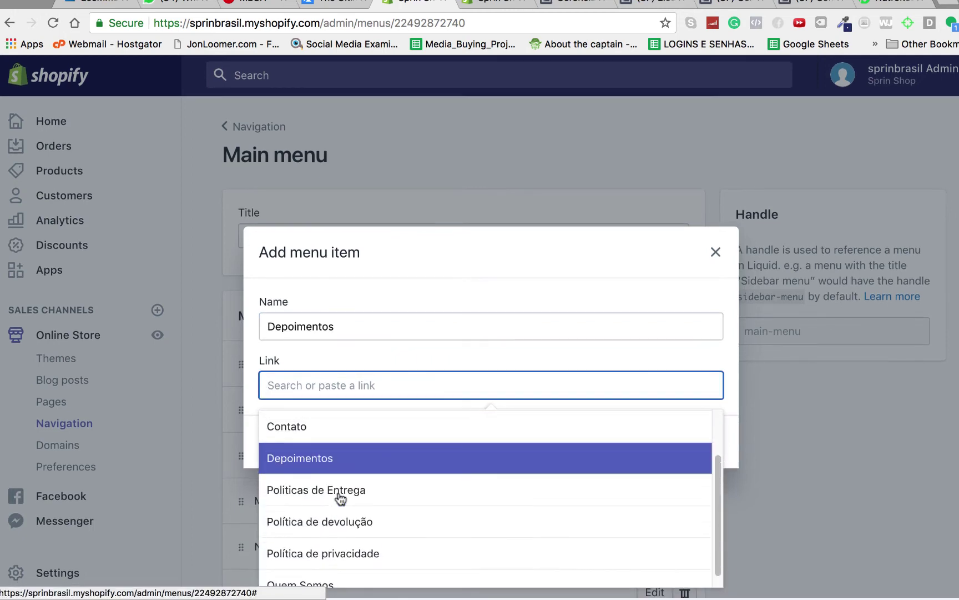
click(330, 460)
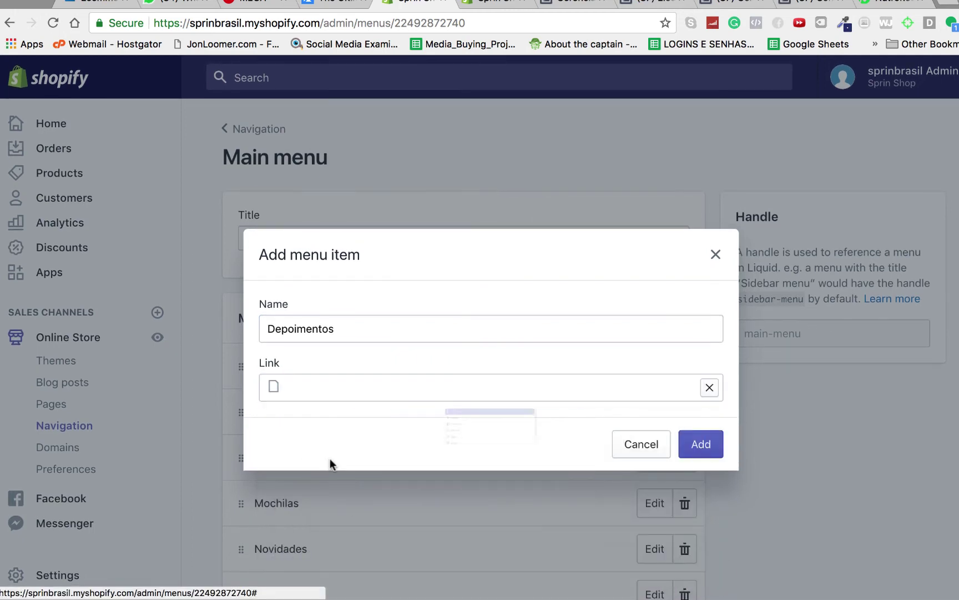
- Rename the menu item as "O que os clientes estão falando" and add it to the Main menu
click(344, 330)
key(super+a)
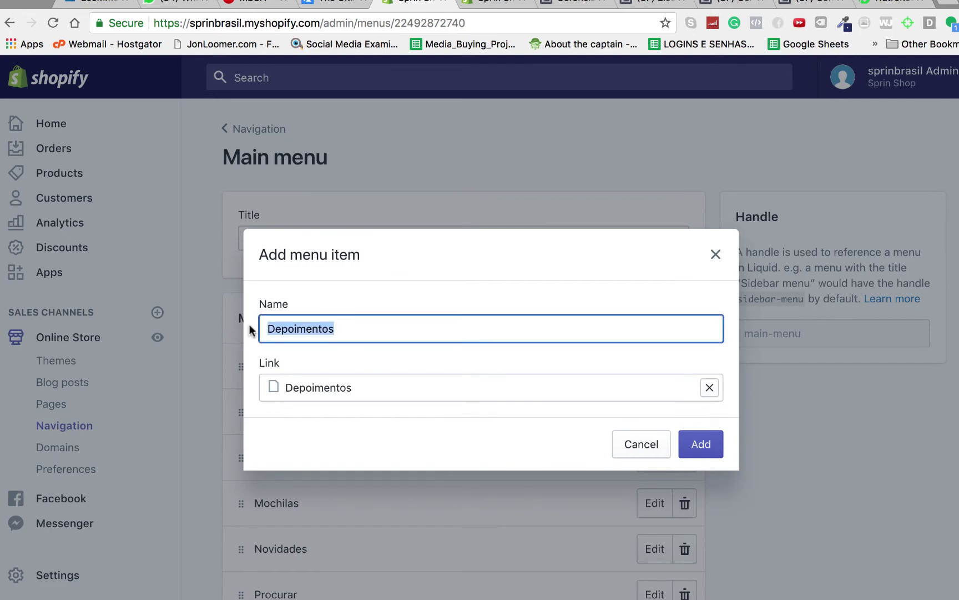
text(O que)
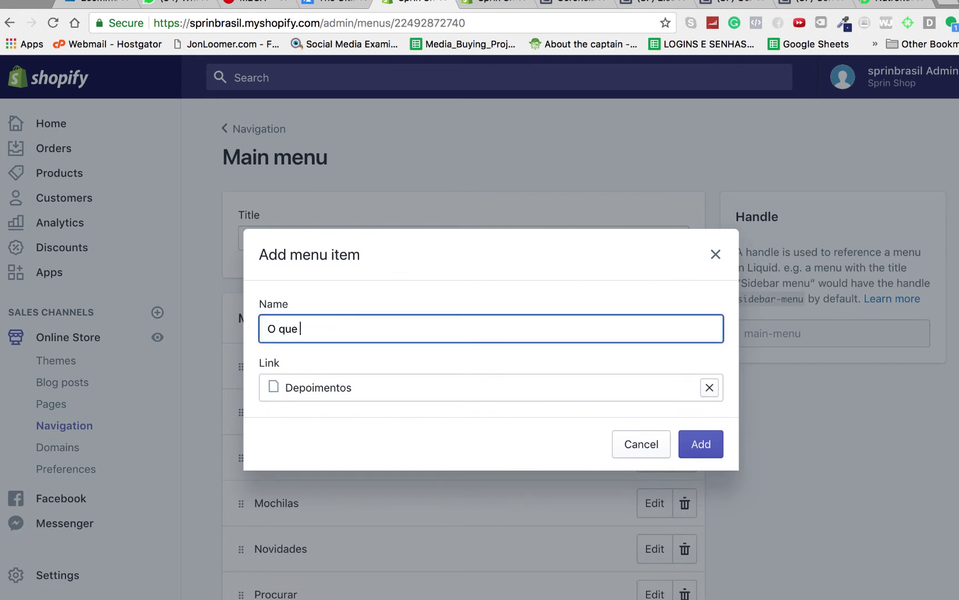
text( os clientes estaão)
key(Escape)
text(a6o )
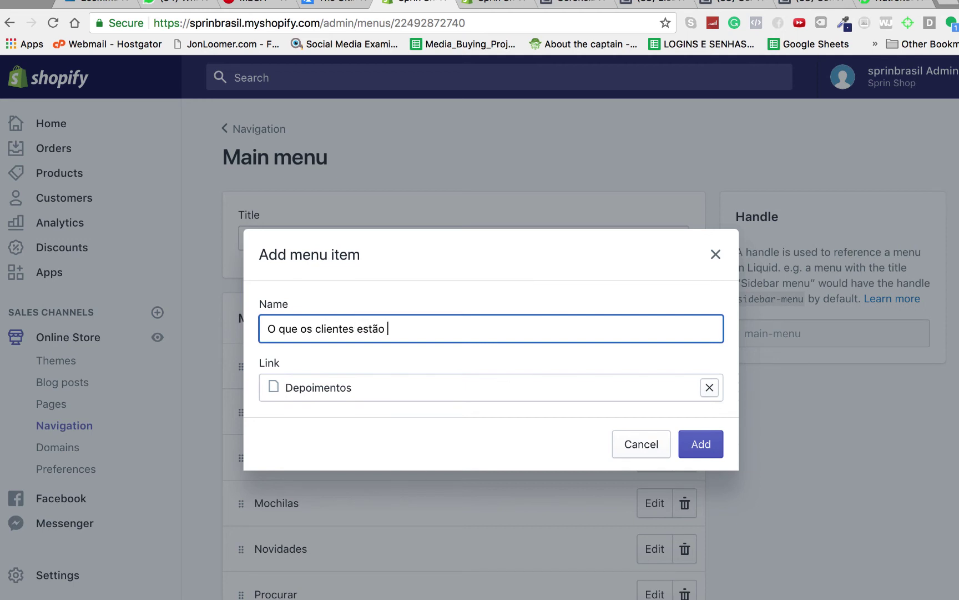
text(falando)
click(688, 452)
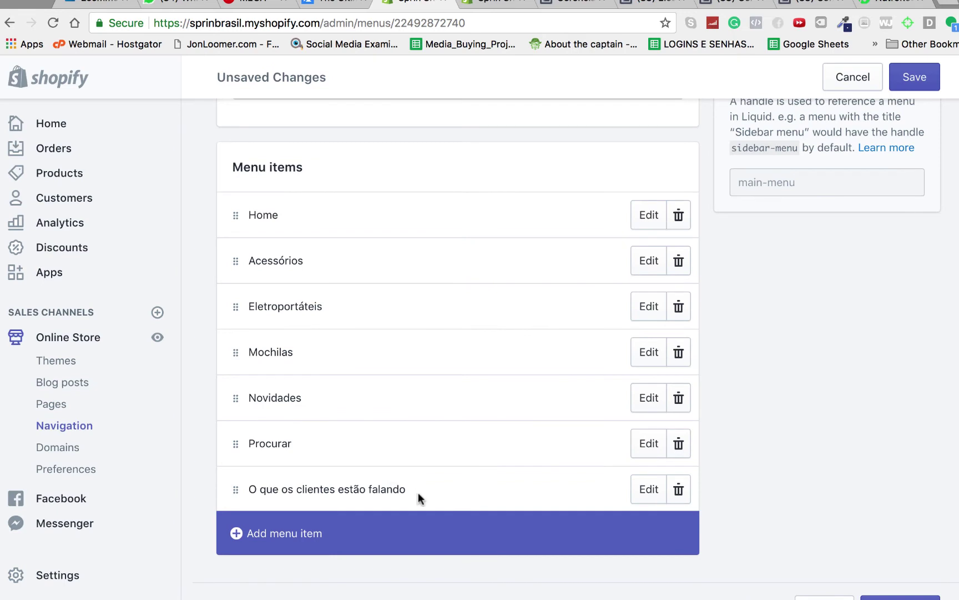
- Try to move the "O que os clientes estão falando" item higher in the menu order
drag(362, 490, 456, 440)
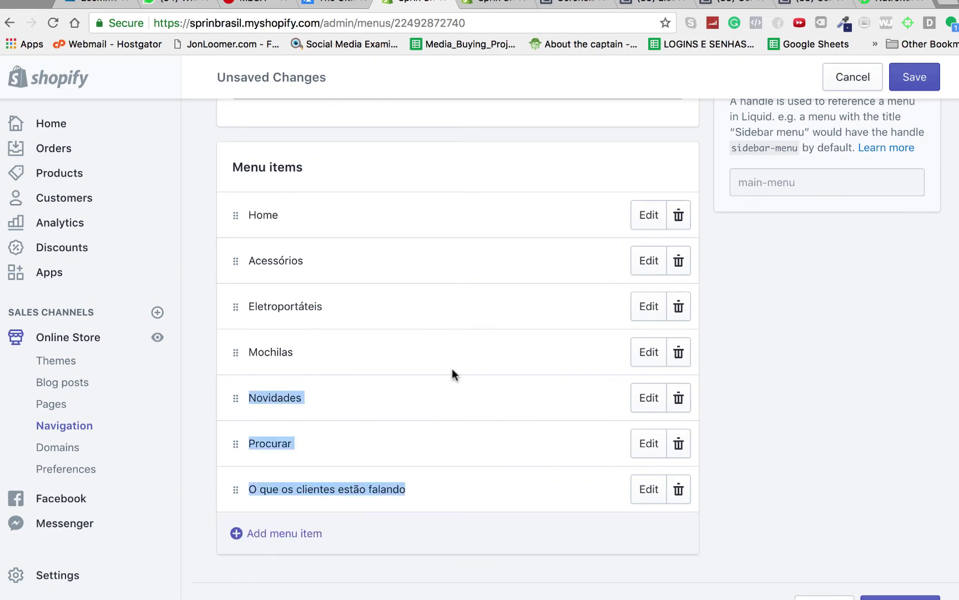
click(453, 477)
drag(224, 490, 345, 444)
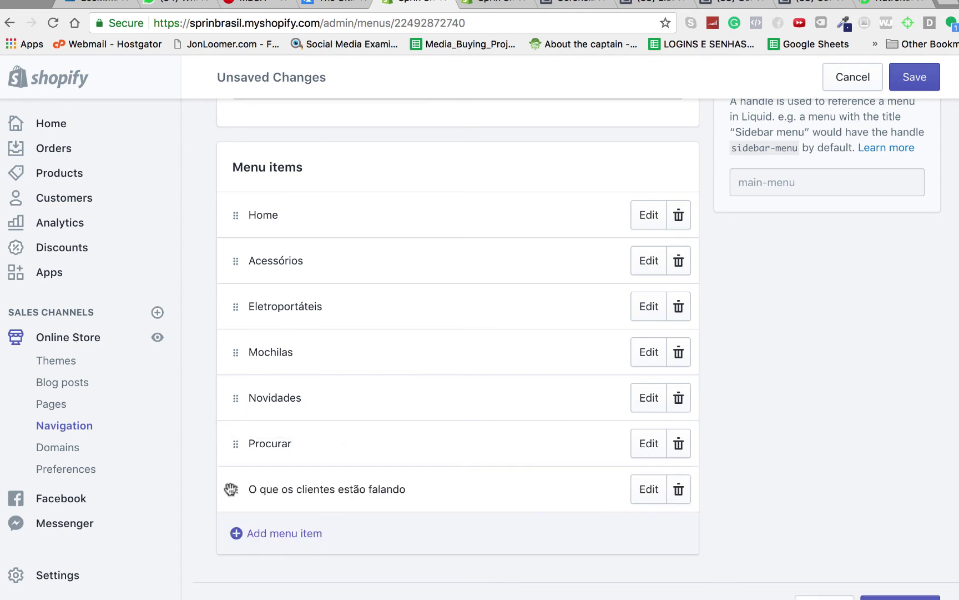
drag(229, 490, 229, 433)
drag(229, 493, 241, 398)
scroll(454, 350, up, 3)
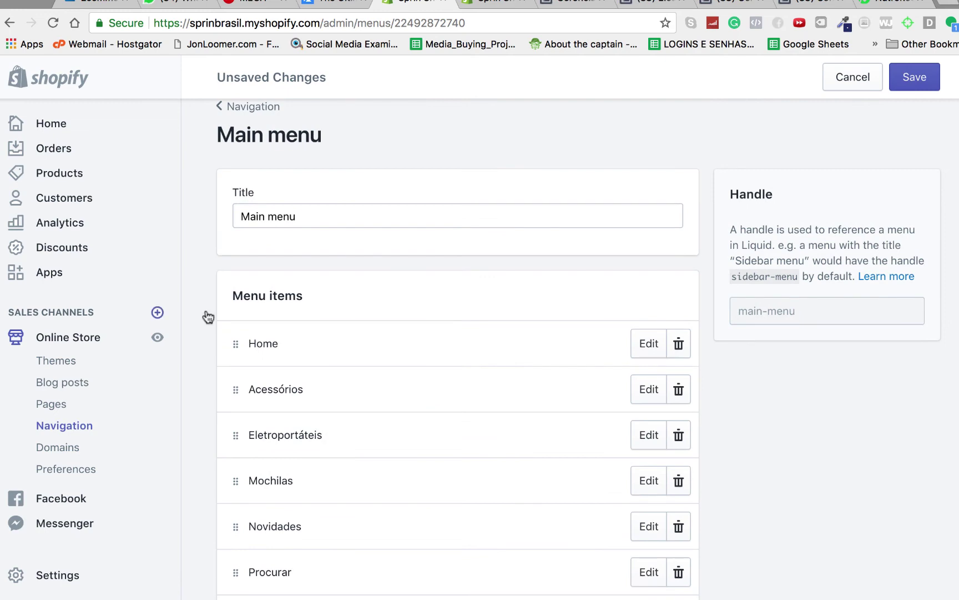
- Open the online store for viewing and save the Main menu changes in the admin
click(157, 337)
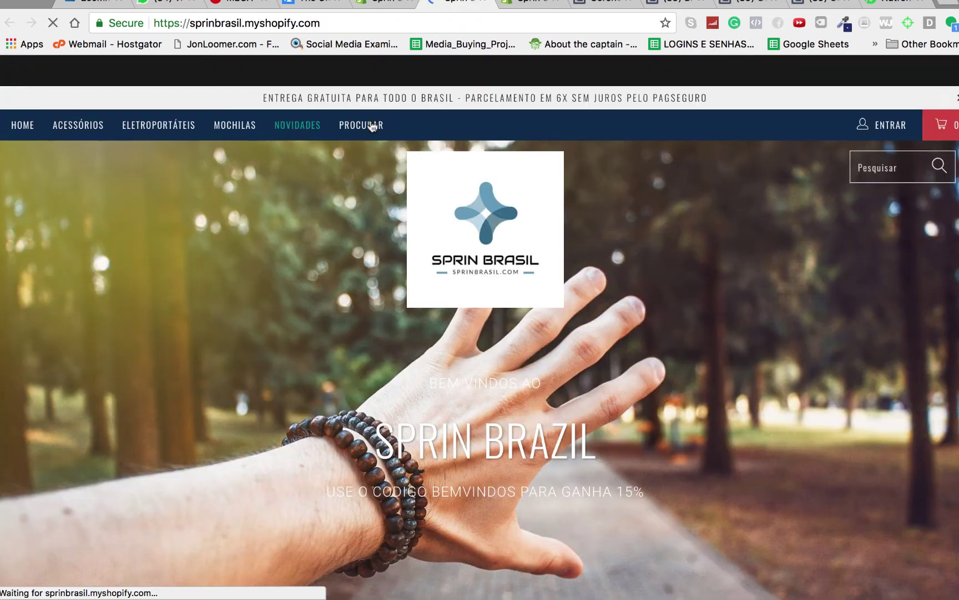
click(379, 4)
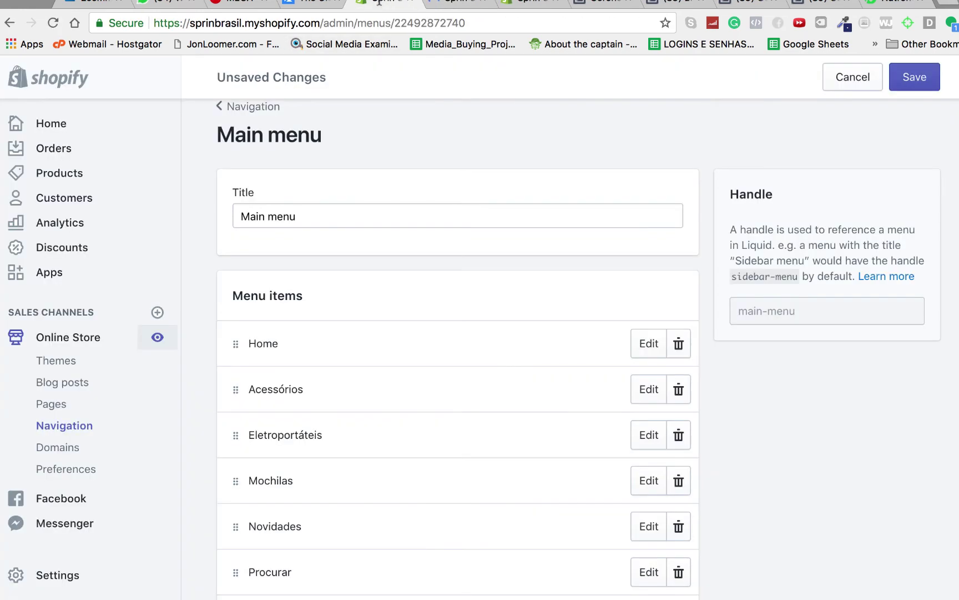
click(454, 5)
click(375, 3)
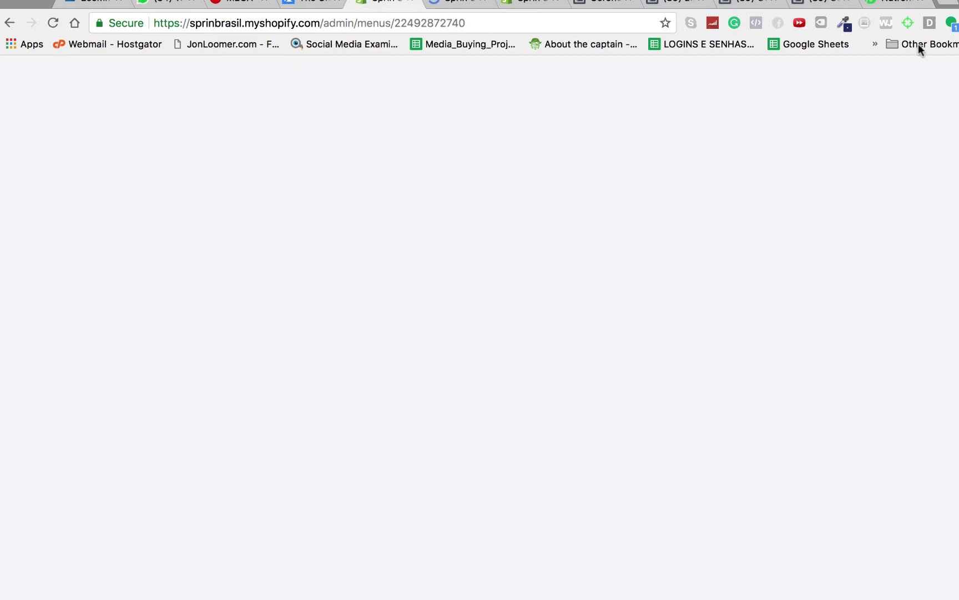
click(912, 88)
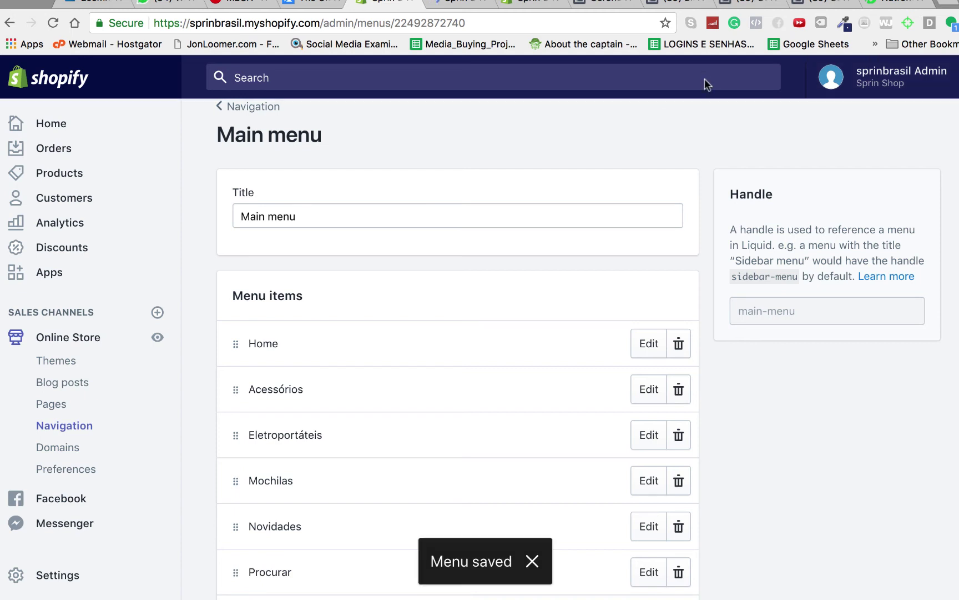
- Reload the storefront home page and check its navigation bar for the new menu item
key(ctrl+Tab)
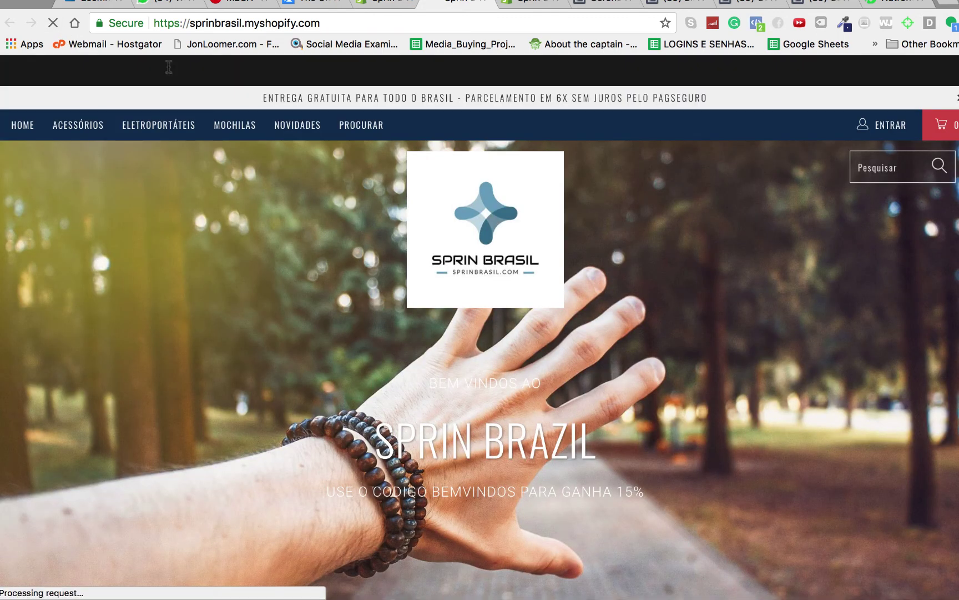
click(394, 25)
key(Return)
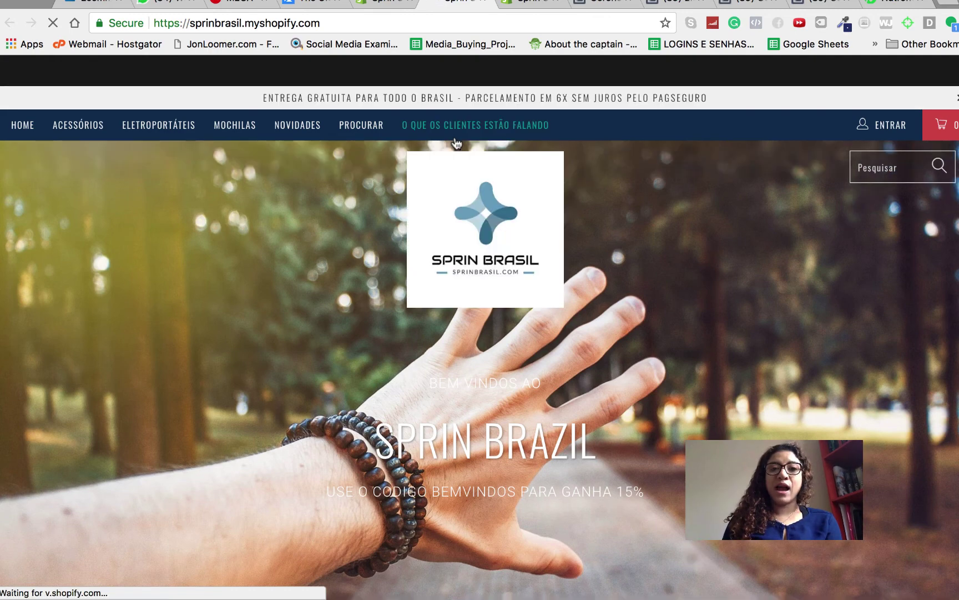
- Open "O que os clientes estão falando" from the storefront navigation and look over the page down to the footer
click(454, 127)
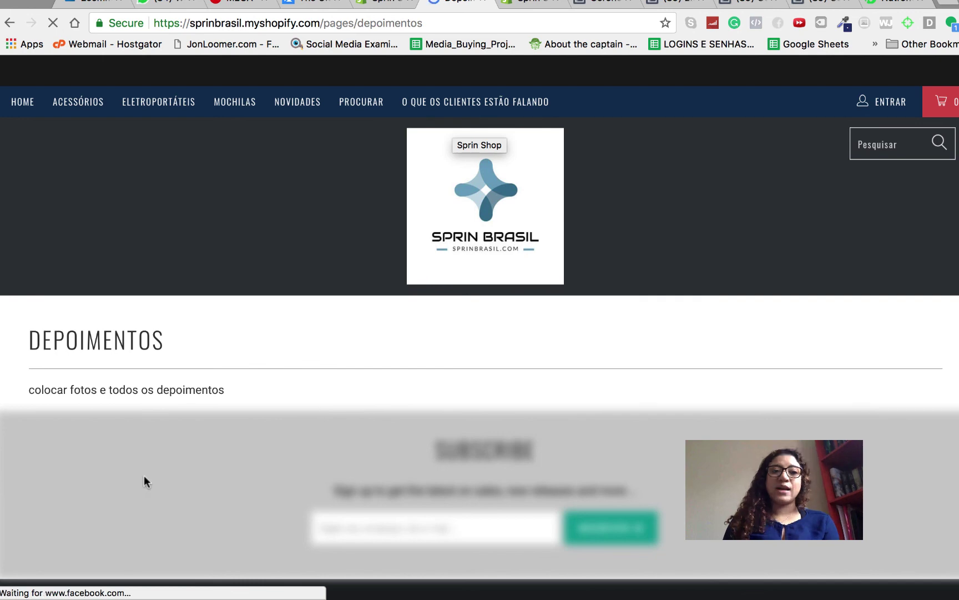
scroll(407, 400, down, 5)
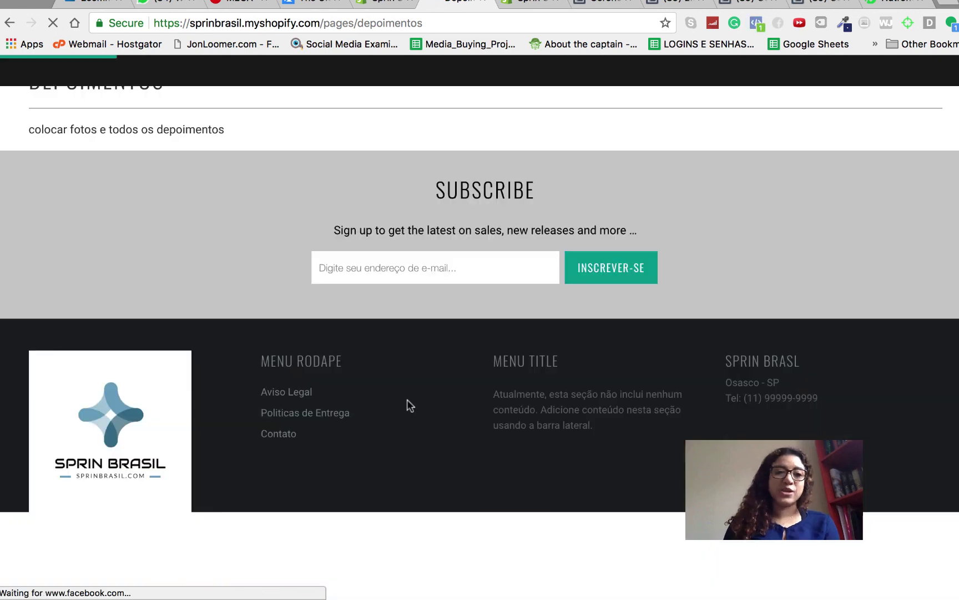
scroll(333, 359, up, 6)
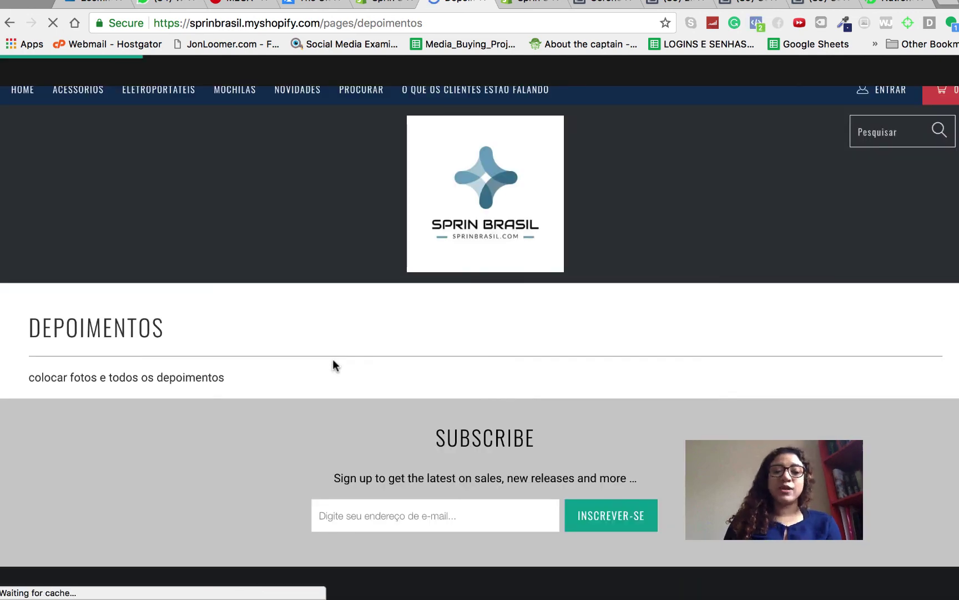
scroll(333, 360, down, 5)
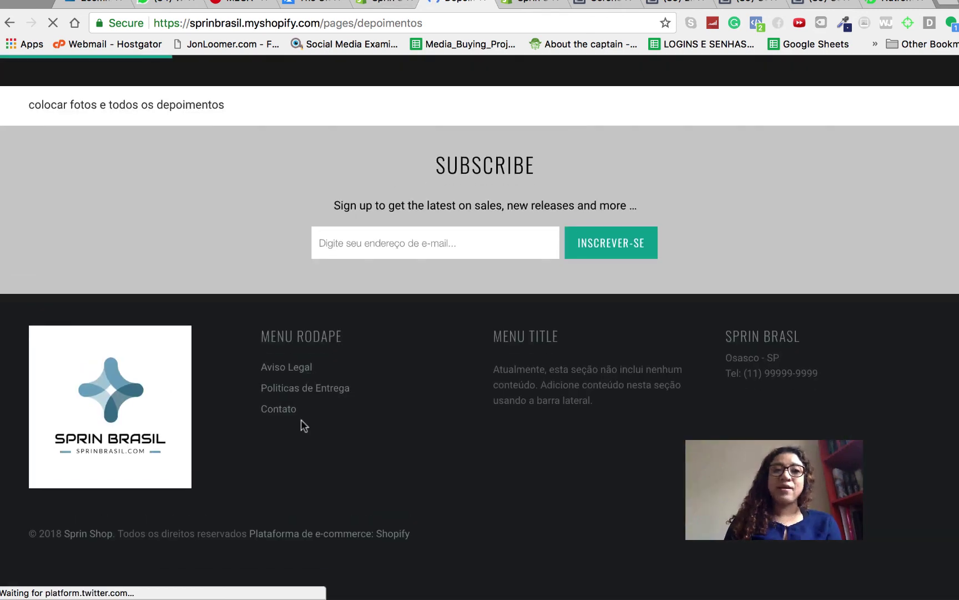
- Revisit the Main menu in the admin and open the testimonials item again from the storefront home page
click(414, 6)
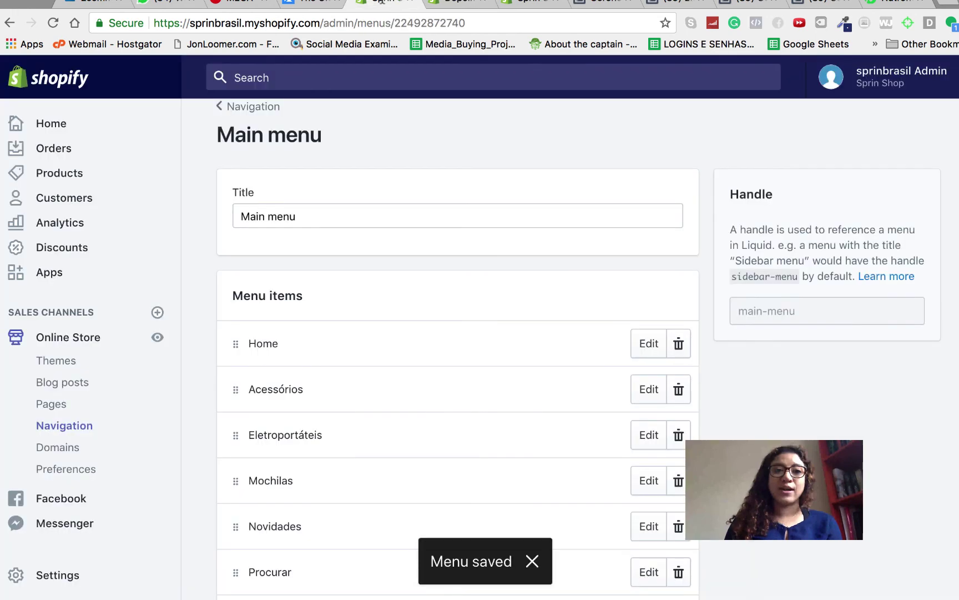
click(461, 5)
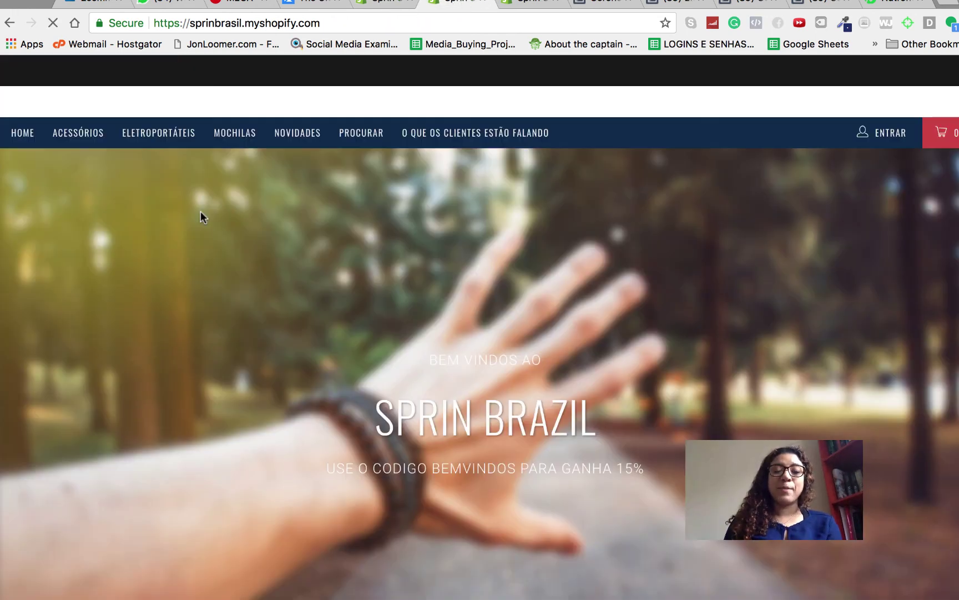
click(466, 135)
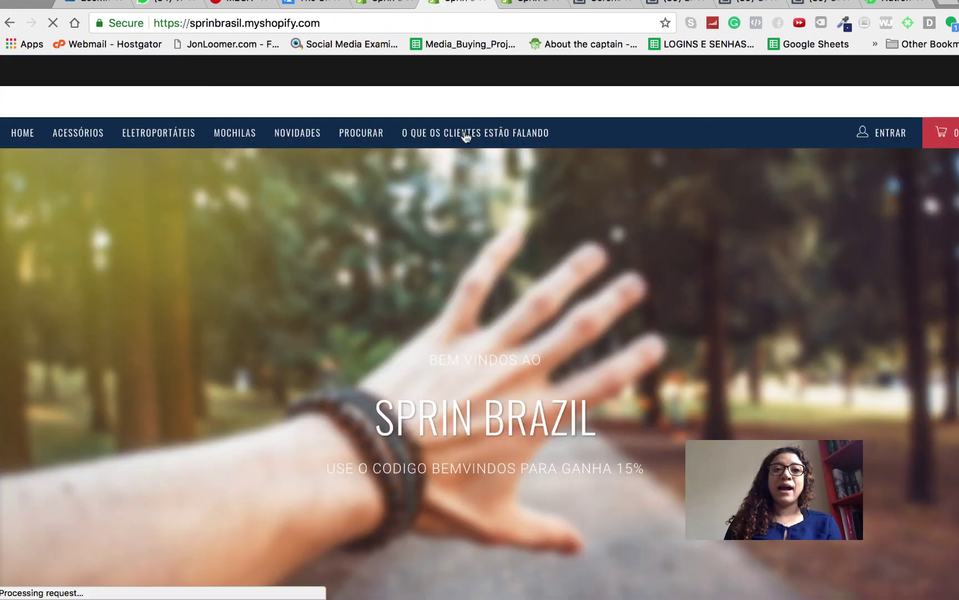